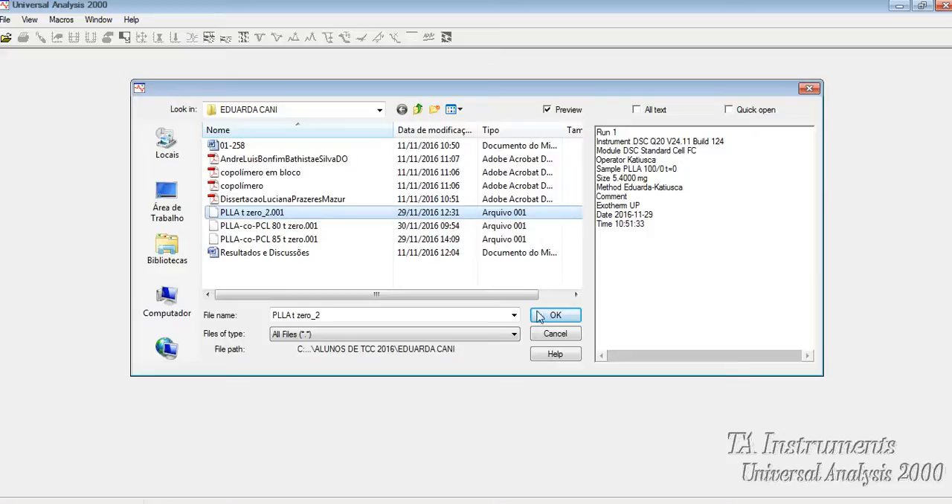
Open the data file PLLA t zero_2.001 with its existing parameters and maximize its plot window
click(540, 316)
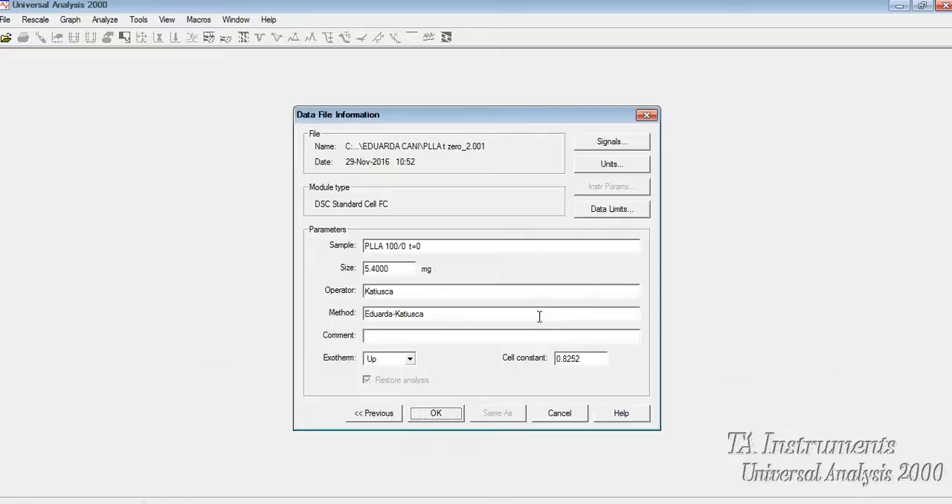
click(435, 413)
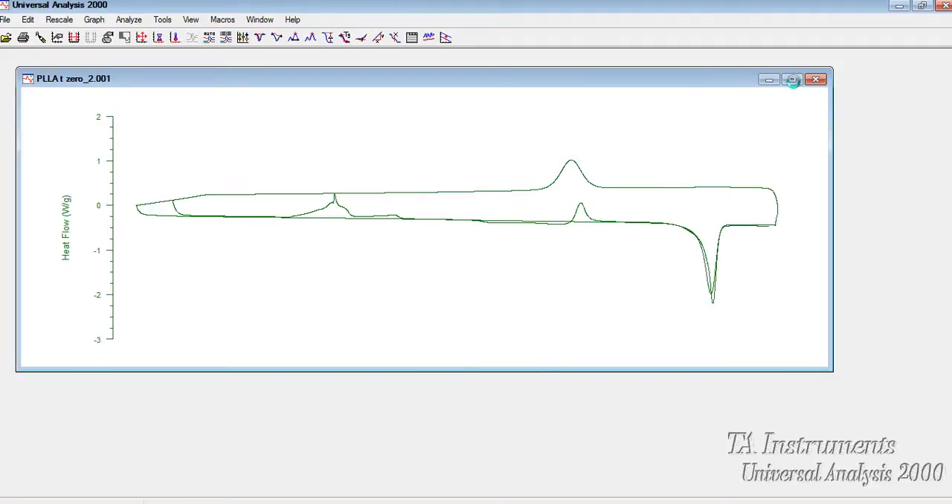
click(792, 80)
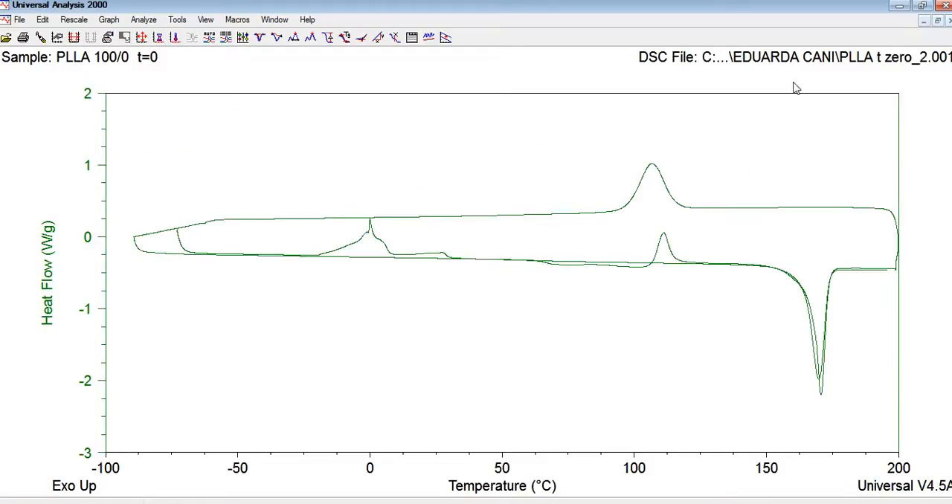
Limit the plotted data to the lower heating curve, from about -72 °C at its start to about 198 °C
click(110, 20)
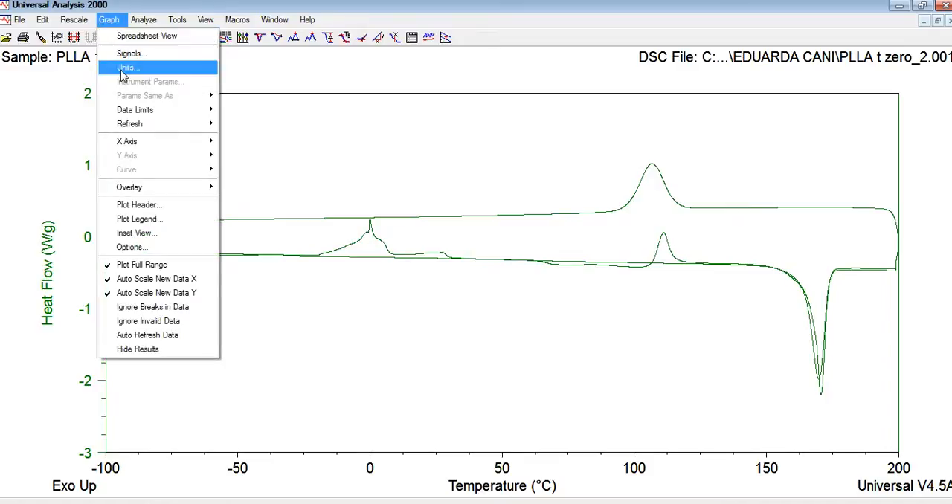
mouse_move(128, 111)
click(249, 124)
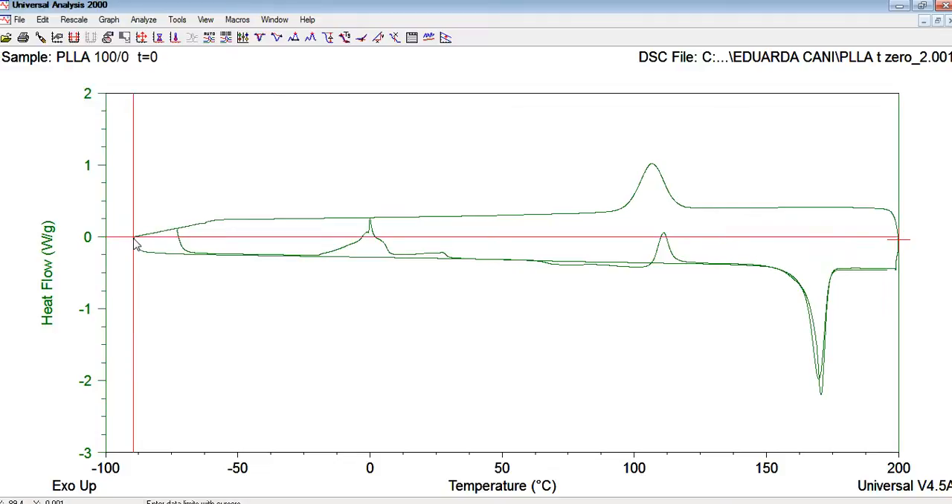
click(178, 237)
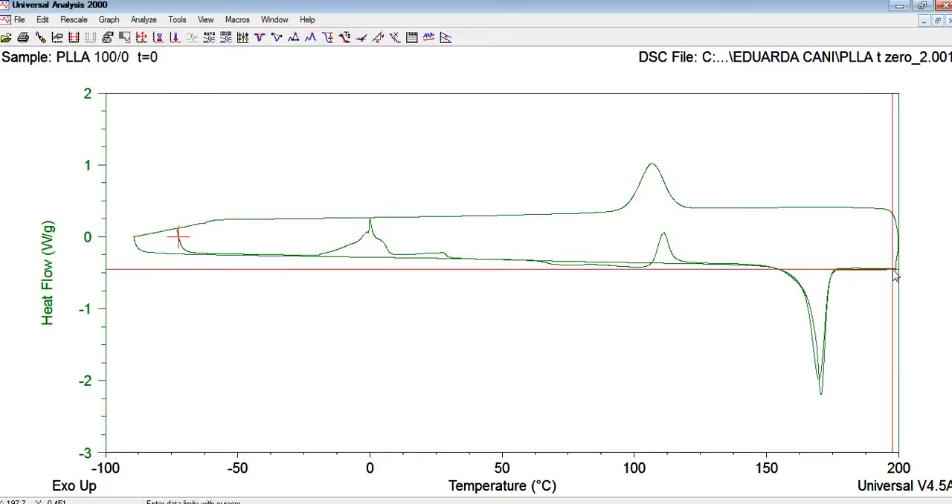
click(894, 270)
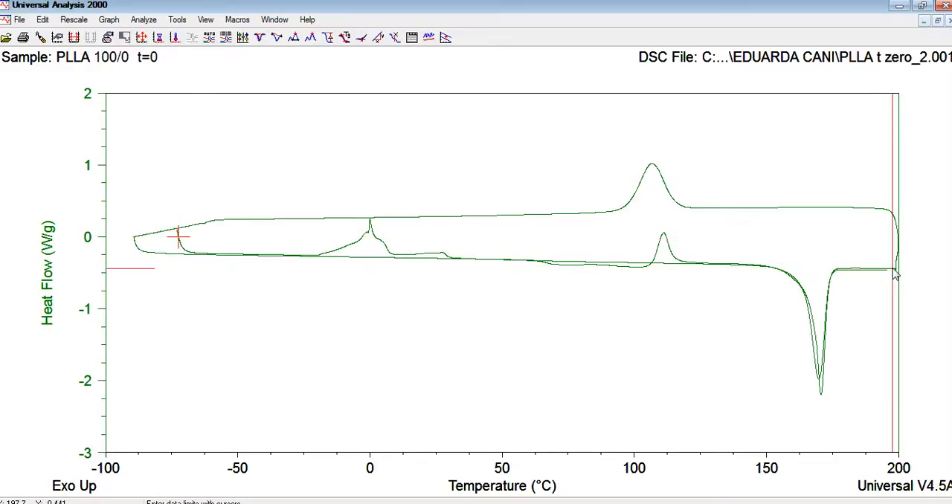
right_click(834, 227)
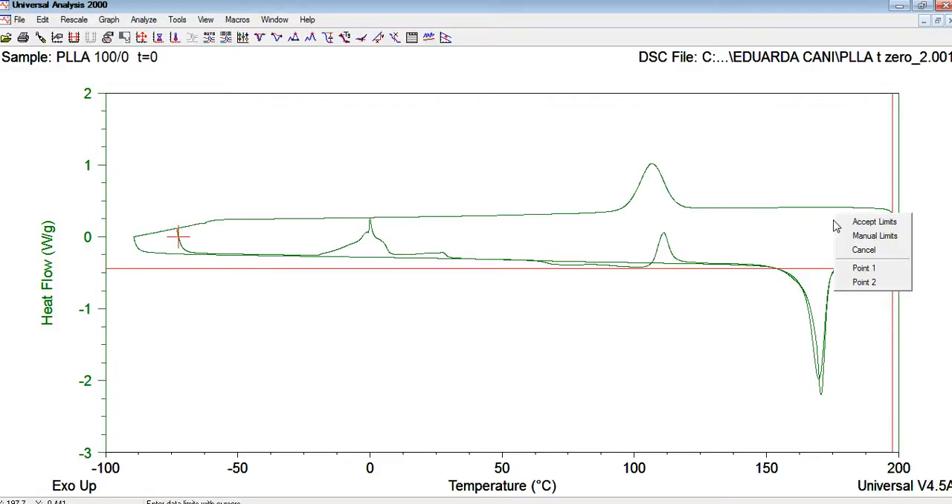
click(846, 221)
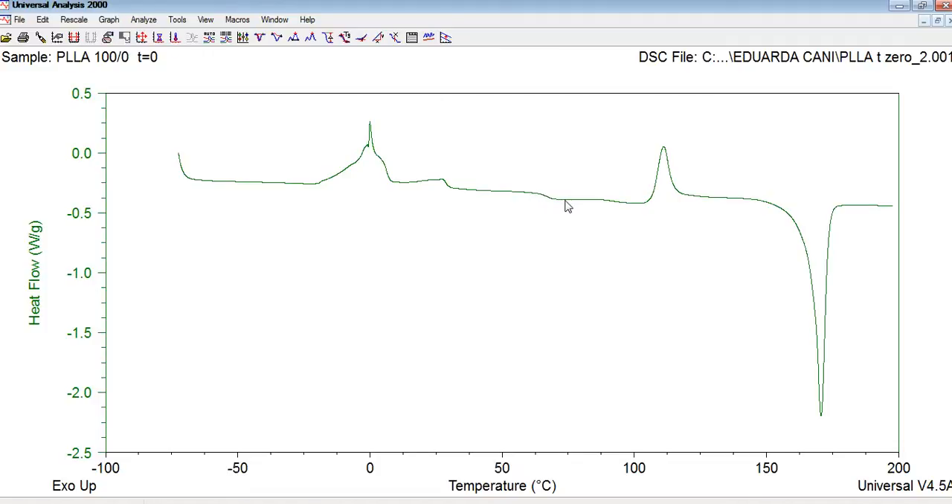
Analyze the step transition on the curve using limits of about 61 °C and 71 °C
click(346, 38)
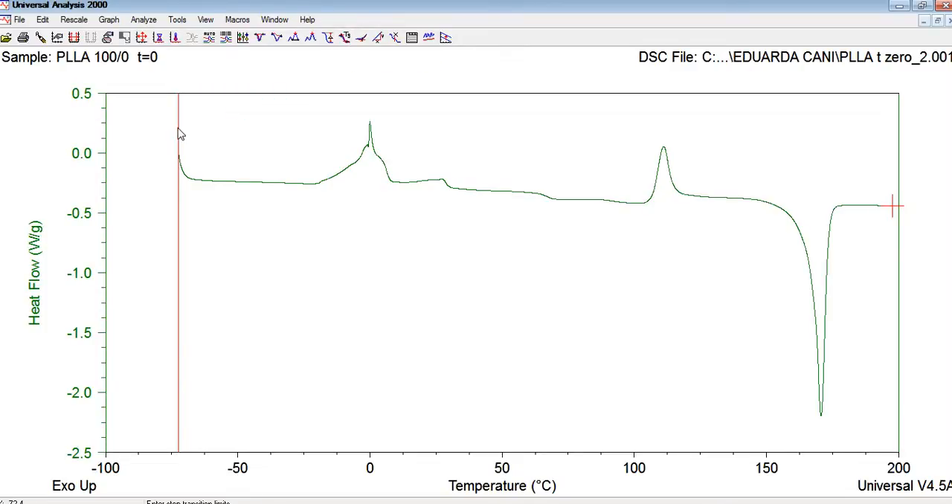
drag(177, 128, 530, 195)
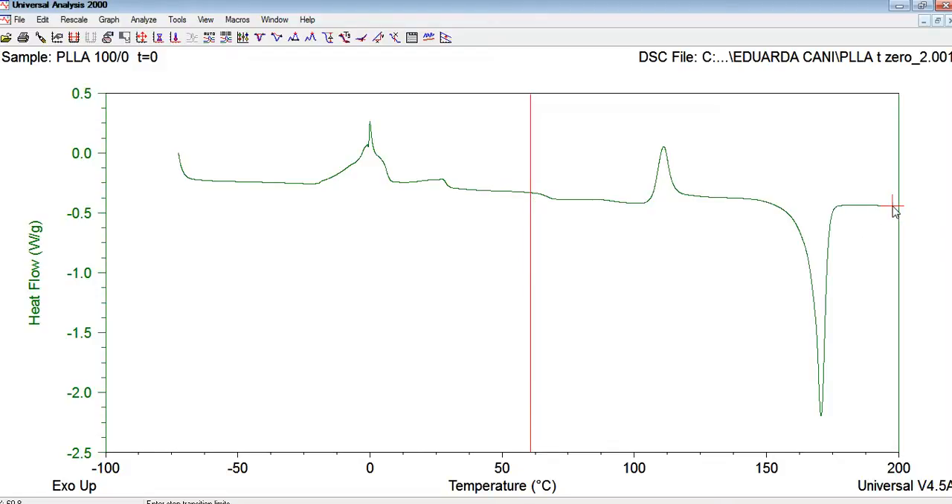
drag(895, 211, 561, 209)
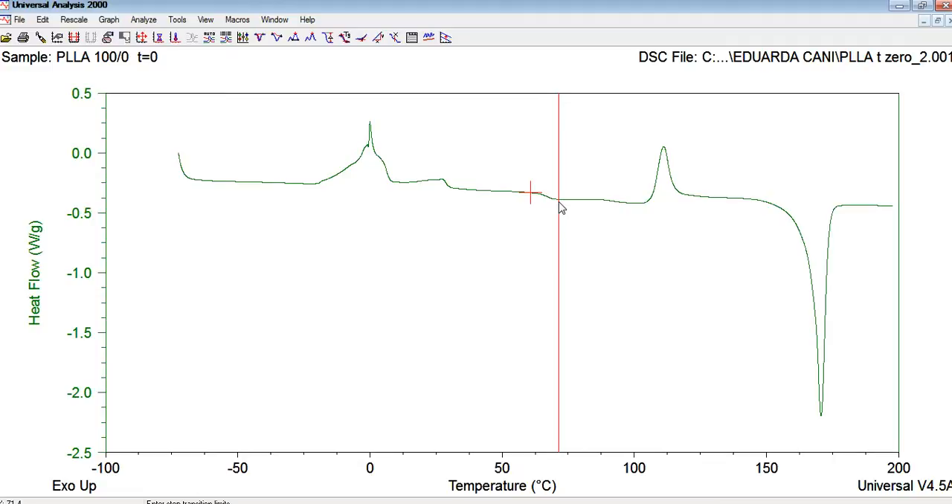
right_click(585, 230)
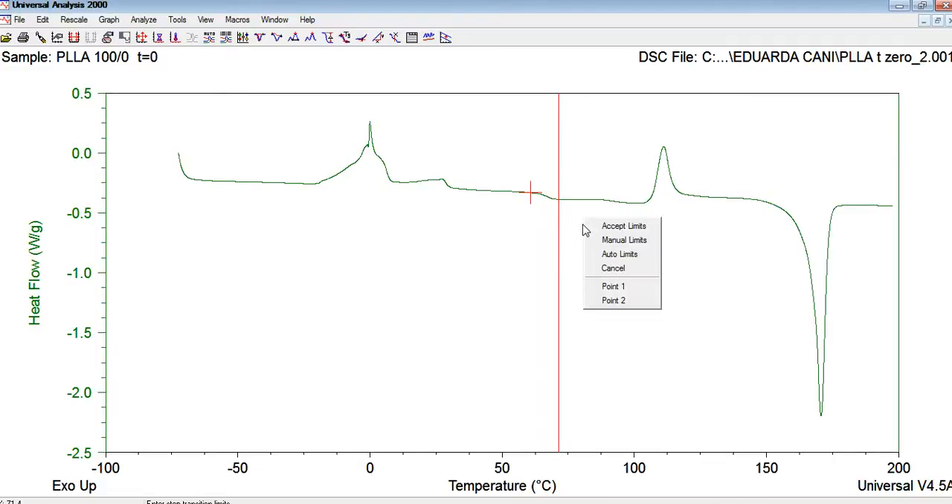
click(605, 227)
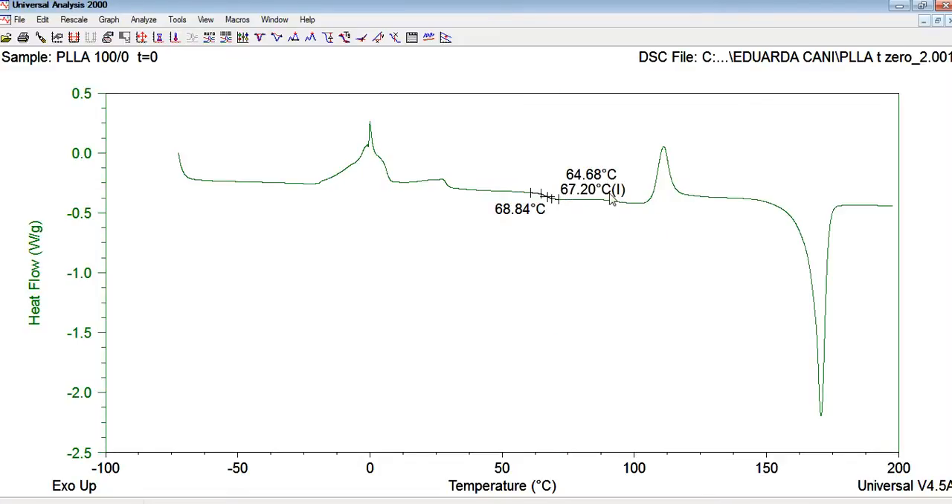
Integrate the upward exothermic peak with a linear baseline from about 103 °C to 120 °C
click(261, 40)
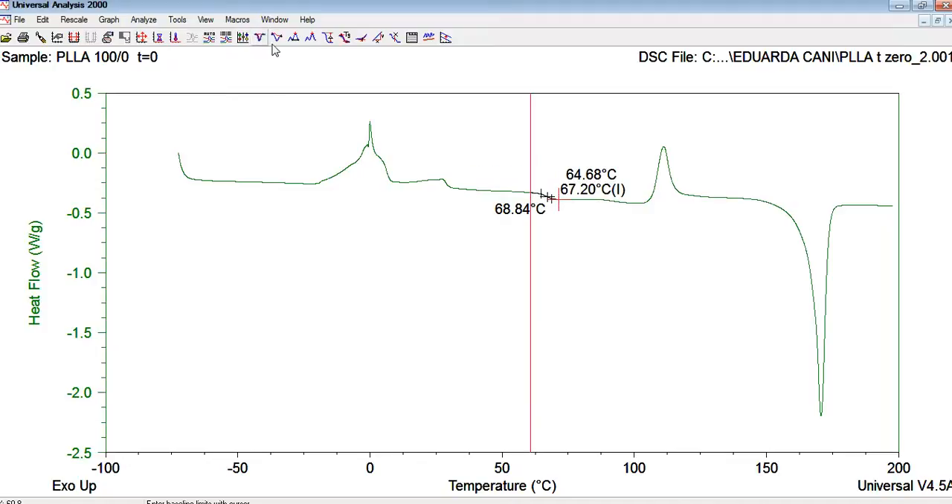
click(562, 208)
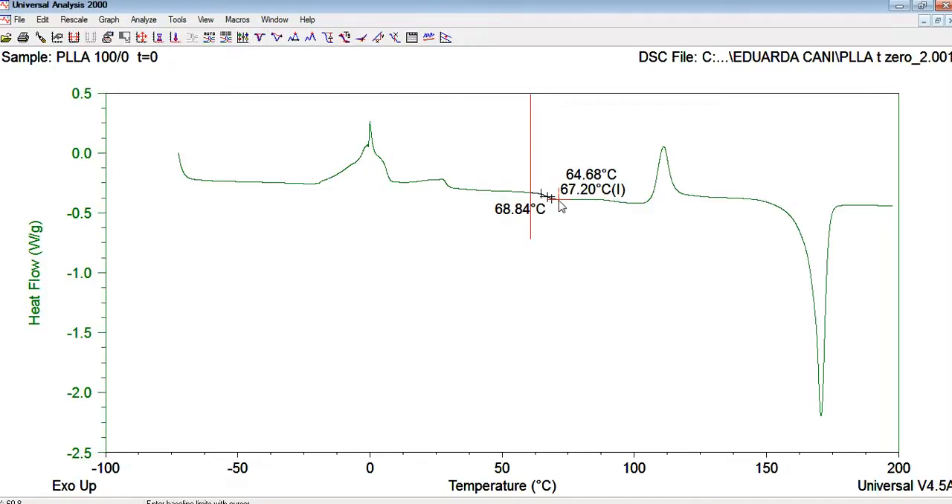
click(686, 205)
click(528, 197)
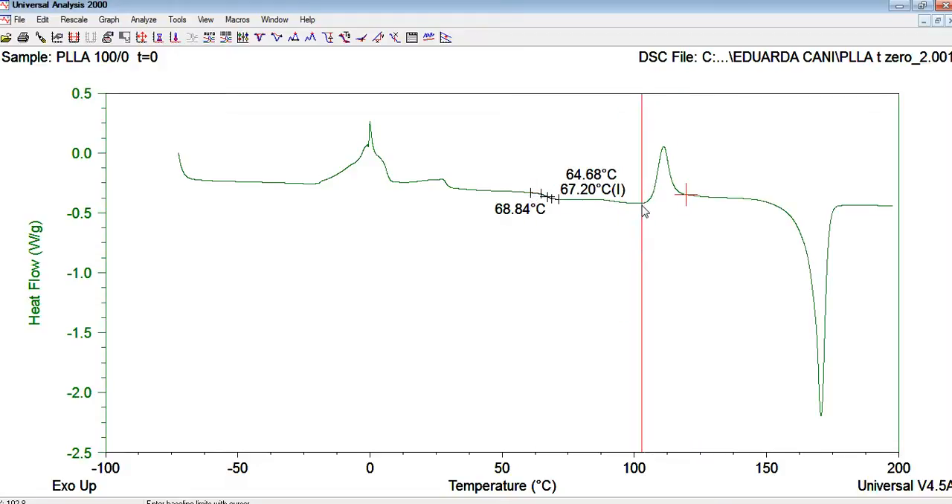
right_click(678, 244)
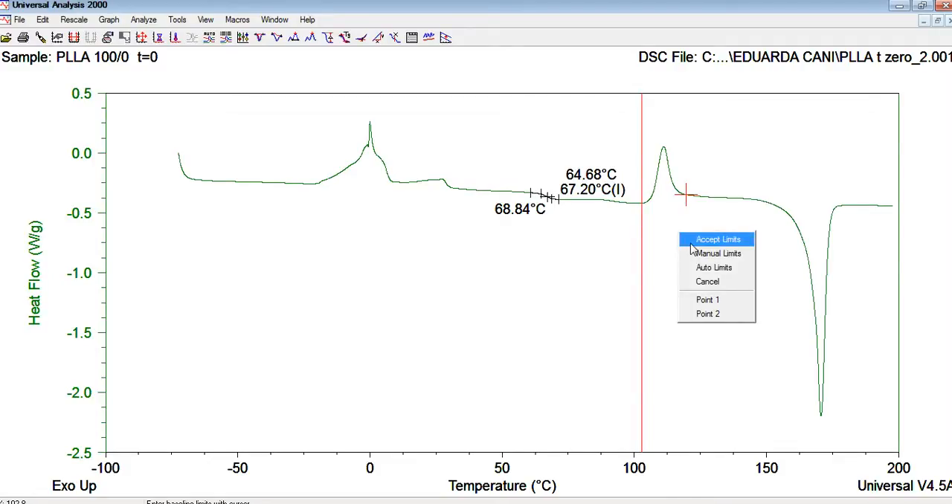
click(692, 240)
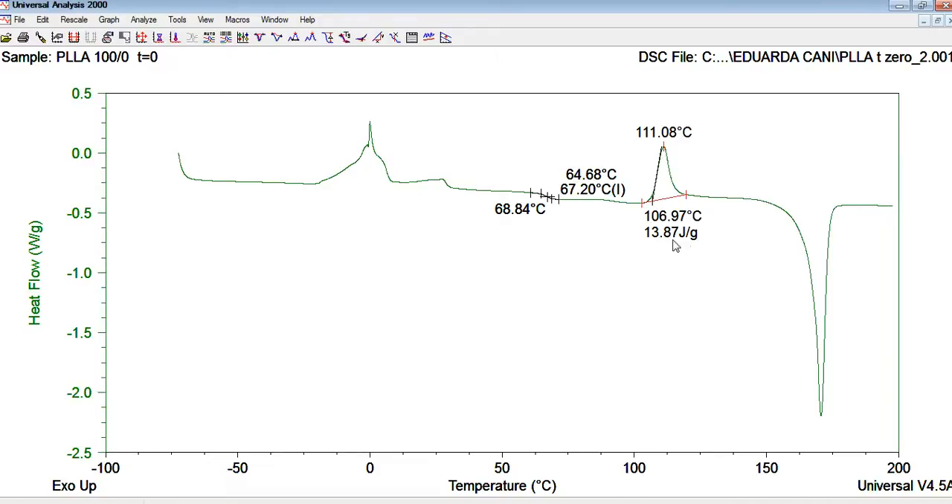
Integrate the downward melting peak with a linear baseline from about 146 °C to 180 °C
click(260, 38)
click(688, 199)
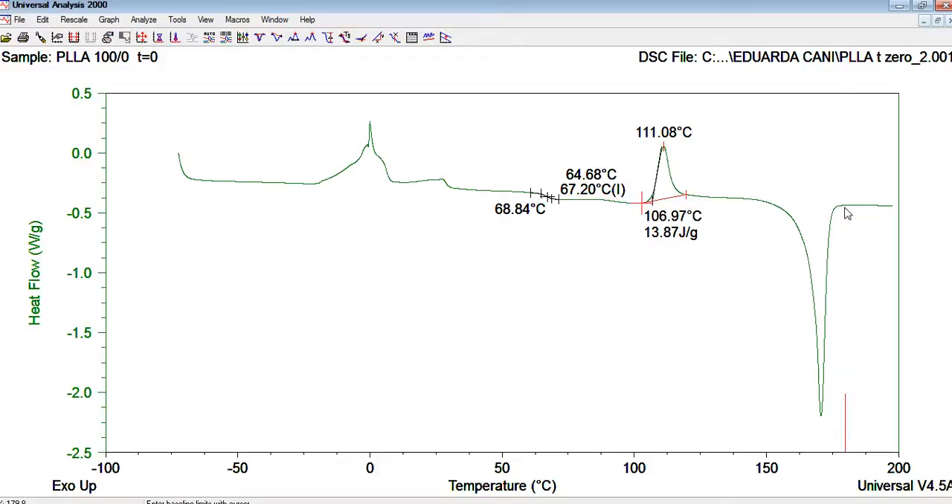
click(843, 207)
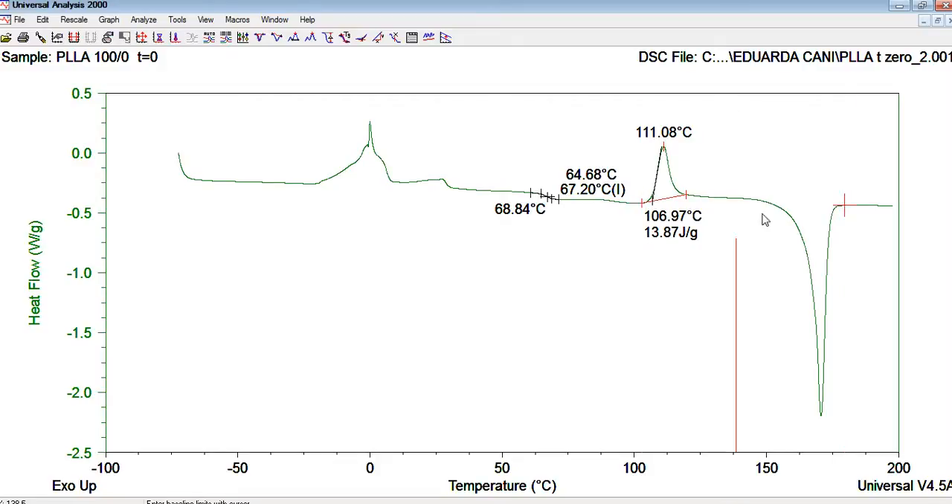
right_click(623, 342)
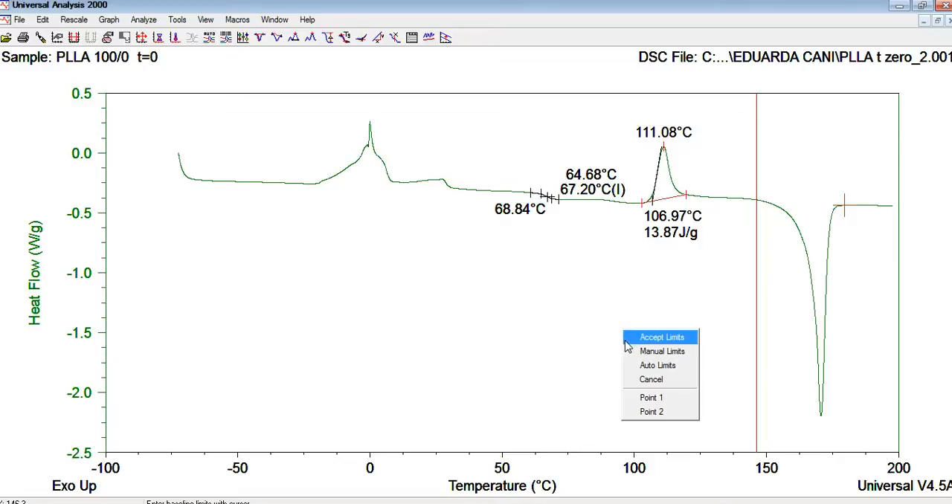
click(627, 338)
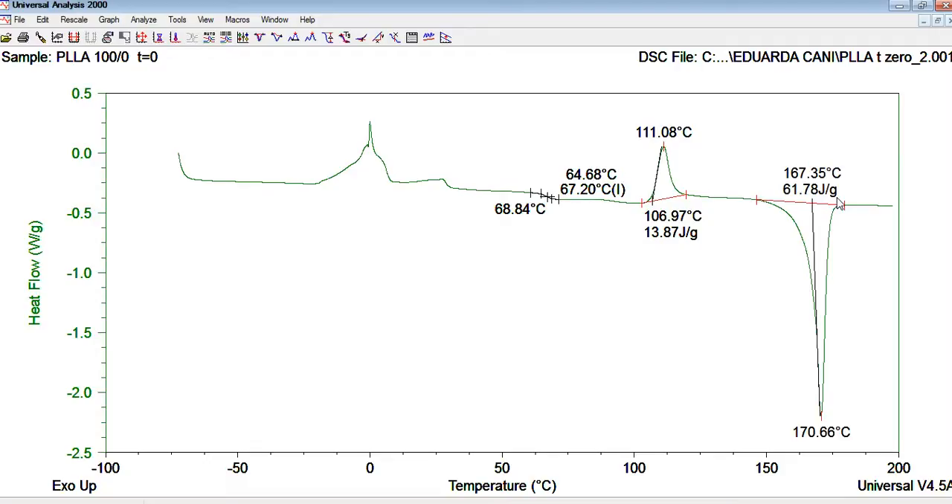
Delete the step transition result and both peak integration results from the plot
right_click(521, 214)
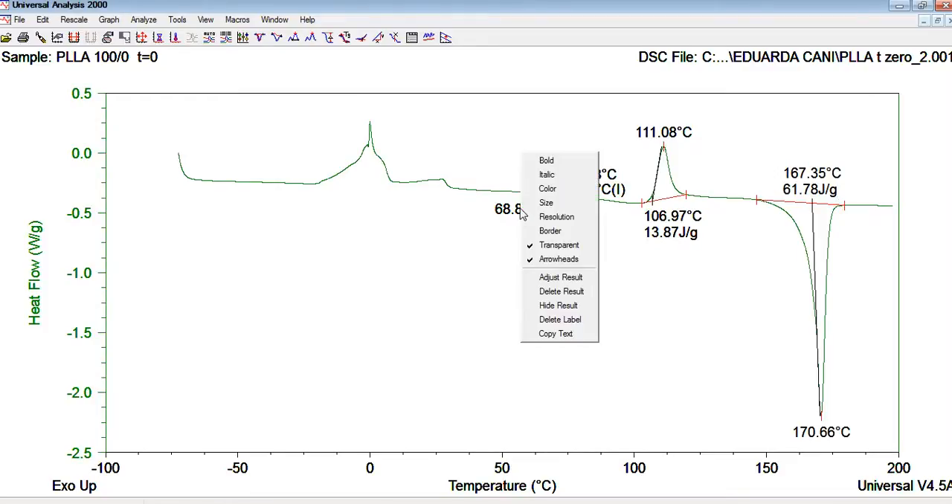
click(553, 291)
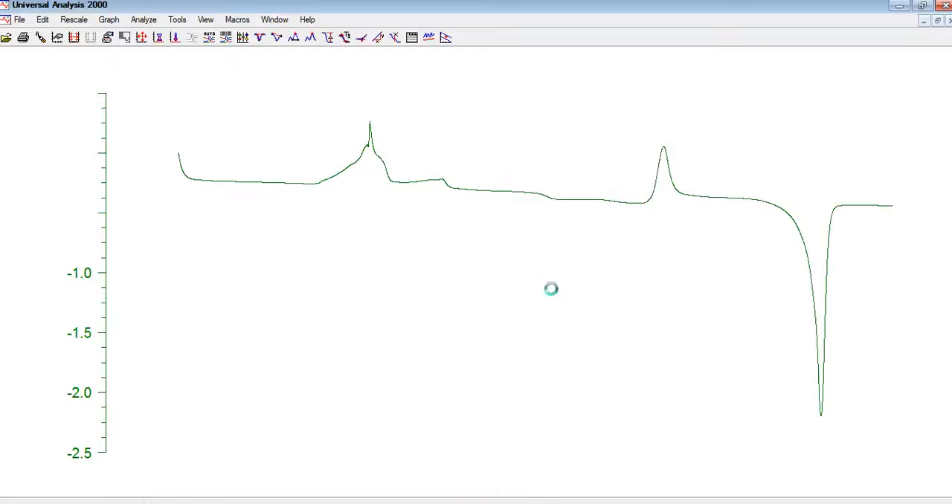
right_click(664, 136)
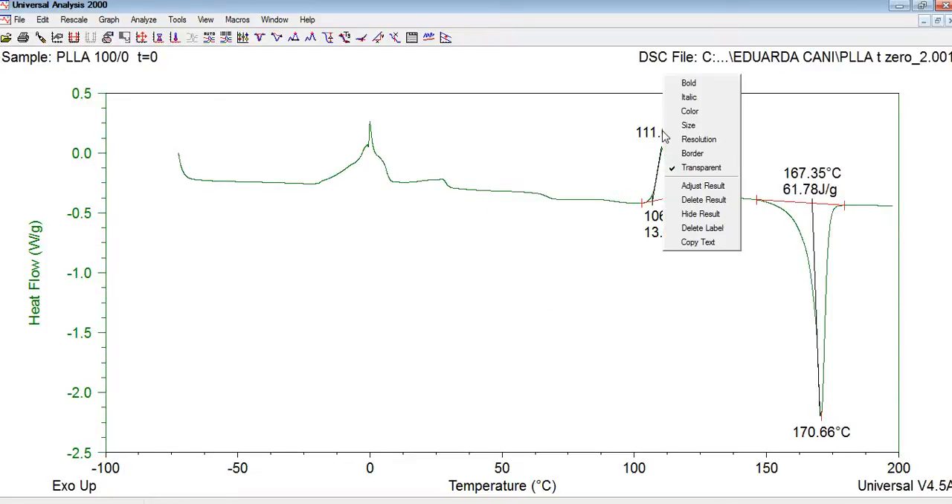
click(687, 200)
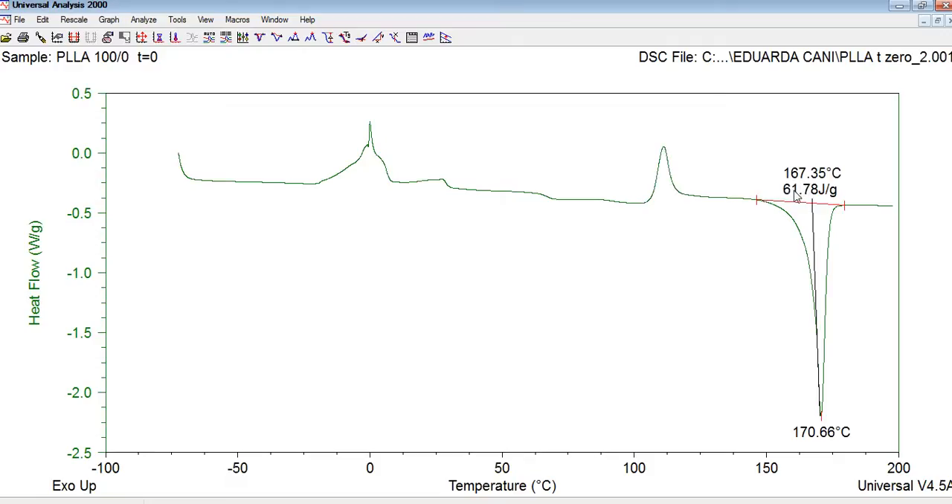
right_click(796, 194)
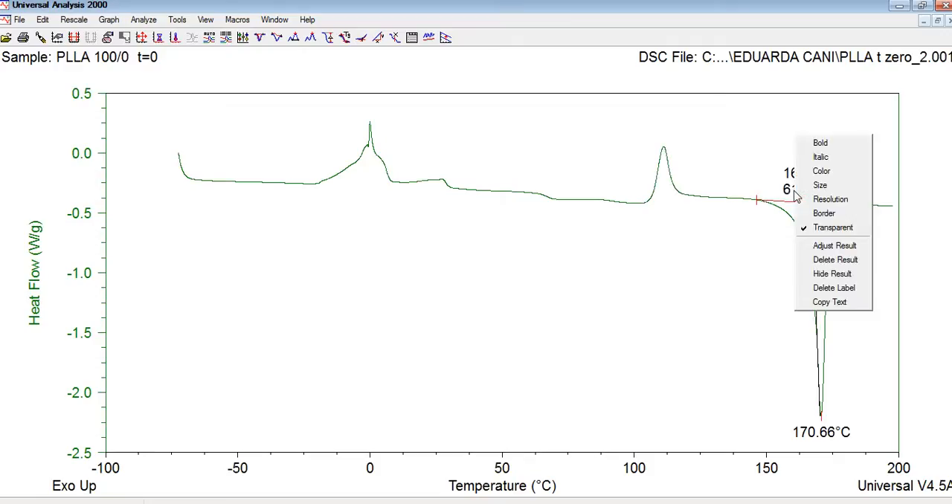
click(825, 261)
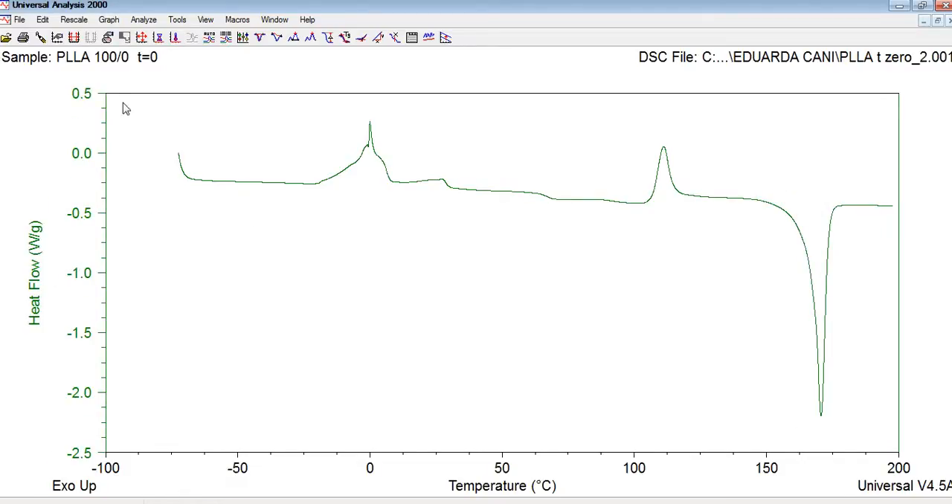
Rename the Y axis to "Fluxo de calor (W/g)" and the X axis to "Temperatura (°C)"
click(111, 21)
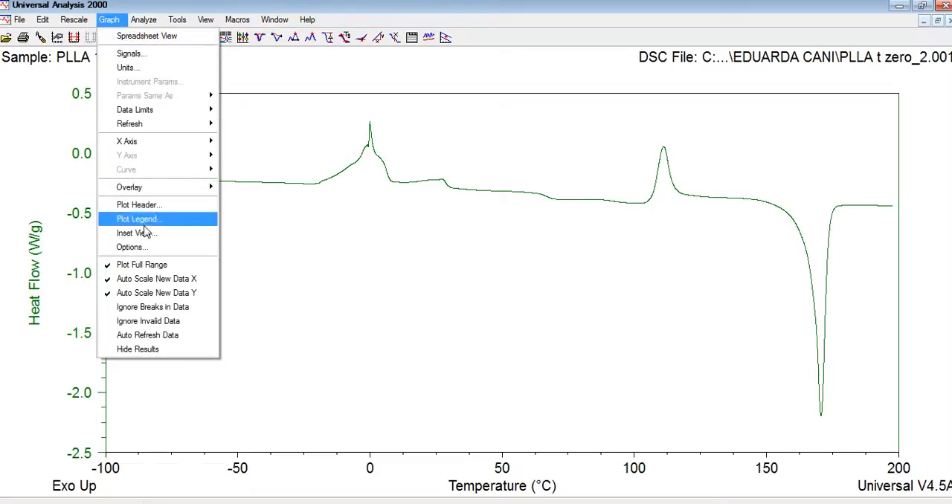
click(144, 249)
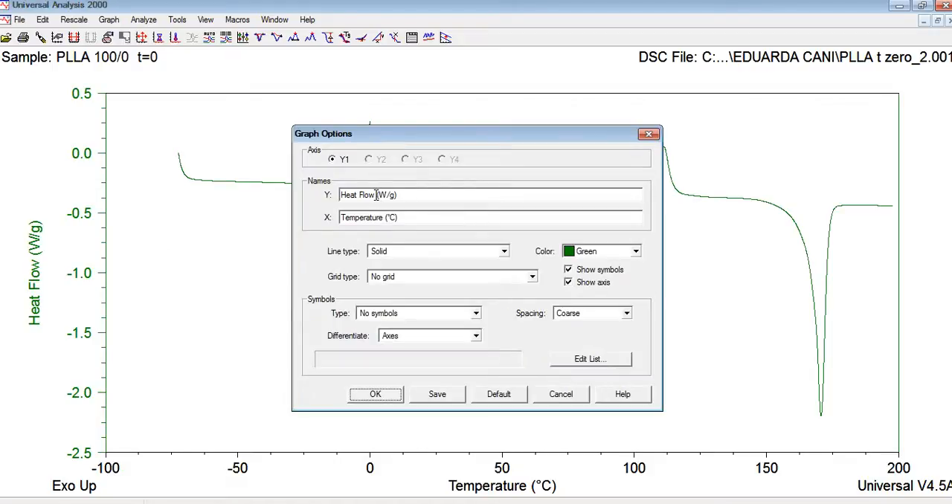
drag(340, 194, 379, 191)
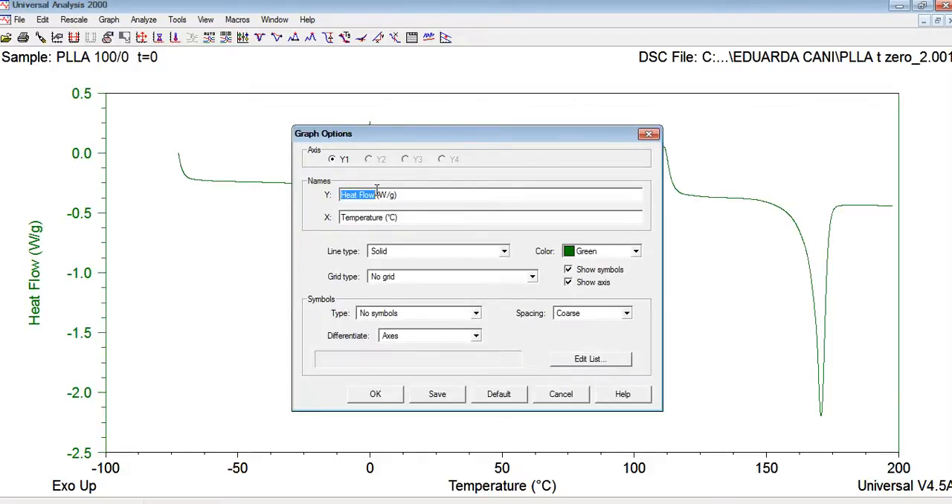
text(Fluxo de c)
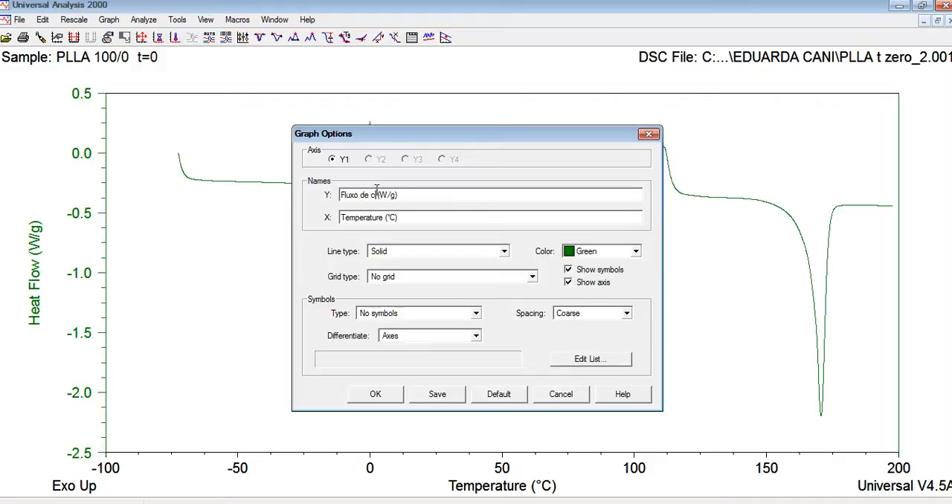
text(alor)
click(382, 217)
click(382, 217)
key(BackSpace)
text(a)
click(375, 394)
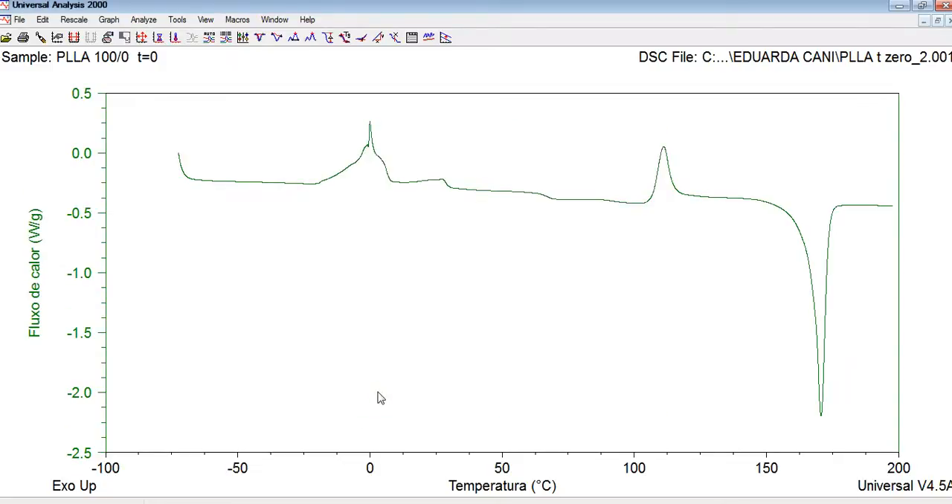
Rescale the plot manually so the X axis starts at -50
click(75, 19)
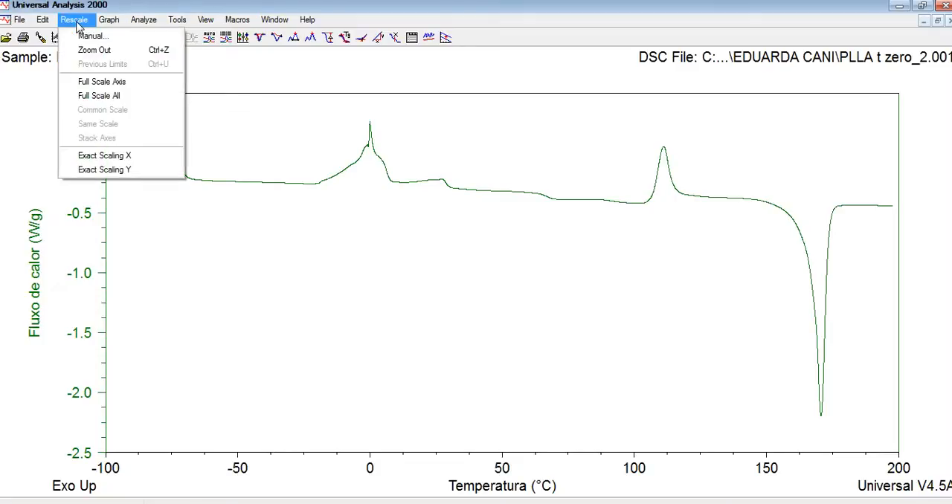
click(78, 35)
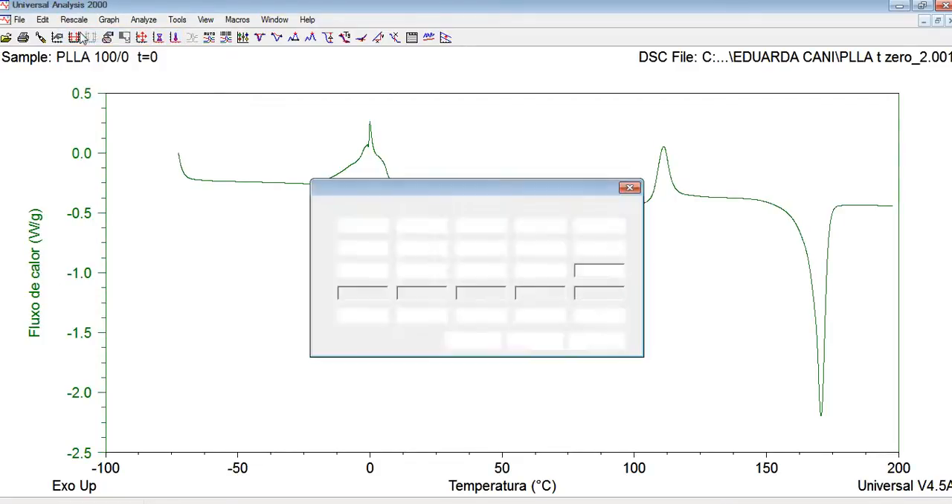
text(-50)
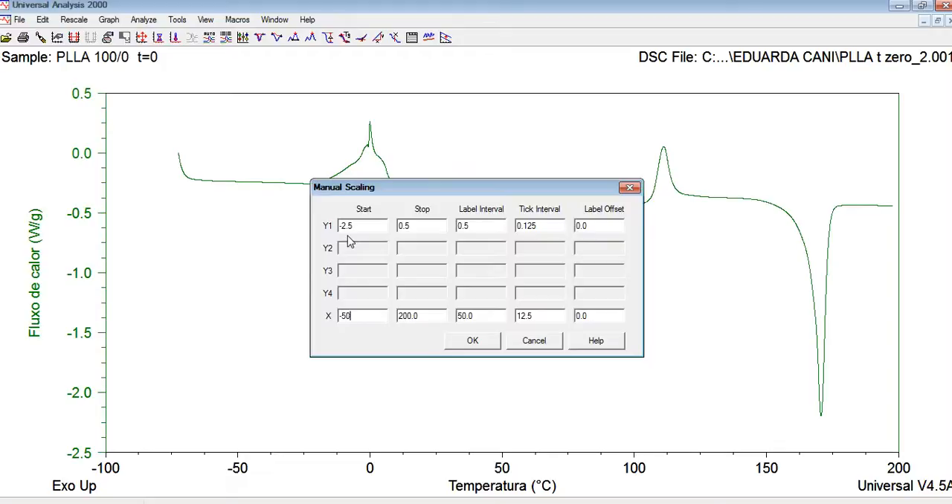
click(473, 342)
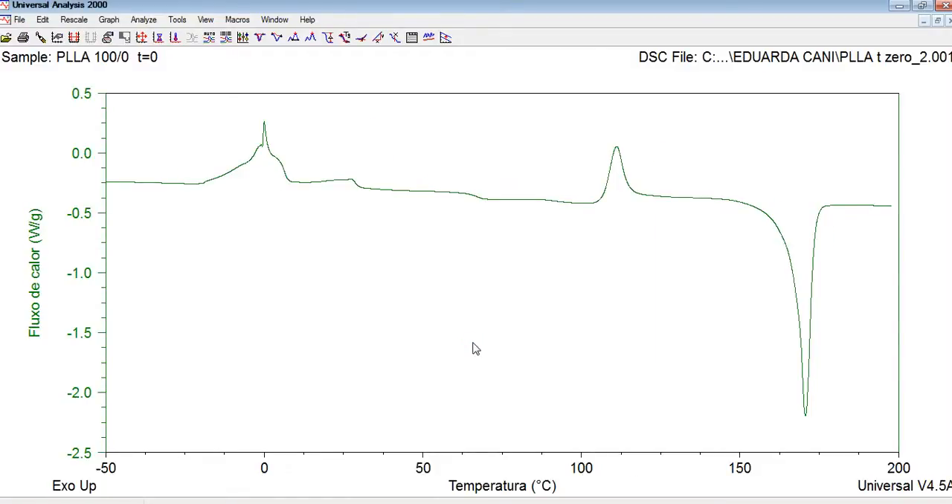
Start saving the session and go to Documentos, ALUNOS DE TCC 2016, then the student's folder named in the loaded DSC file's path
click(20, 20)
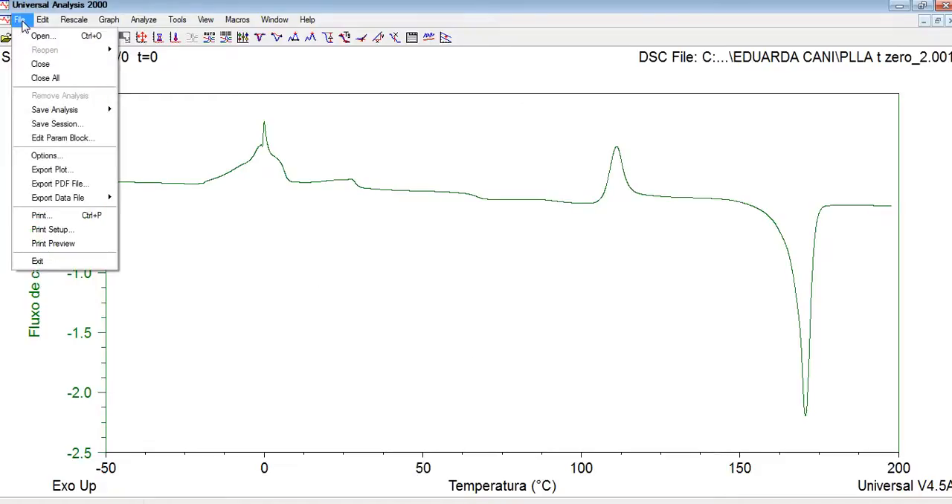
click(34, 128)
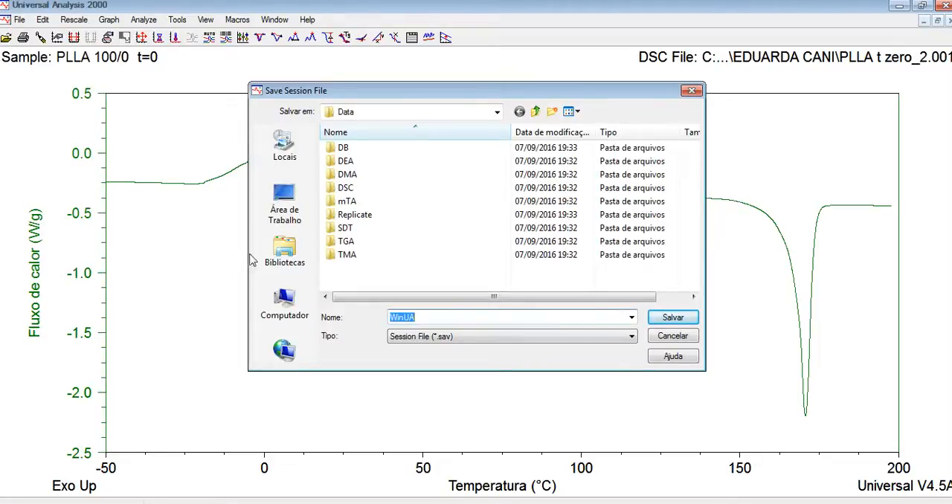
click(281, 253)
double_click(386, 157)
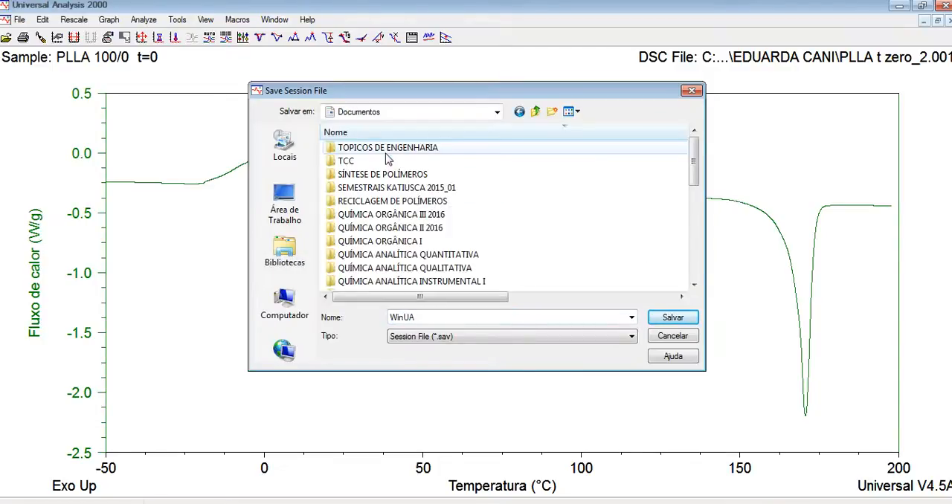
click(377, 190)
key(a)
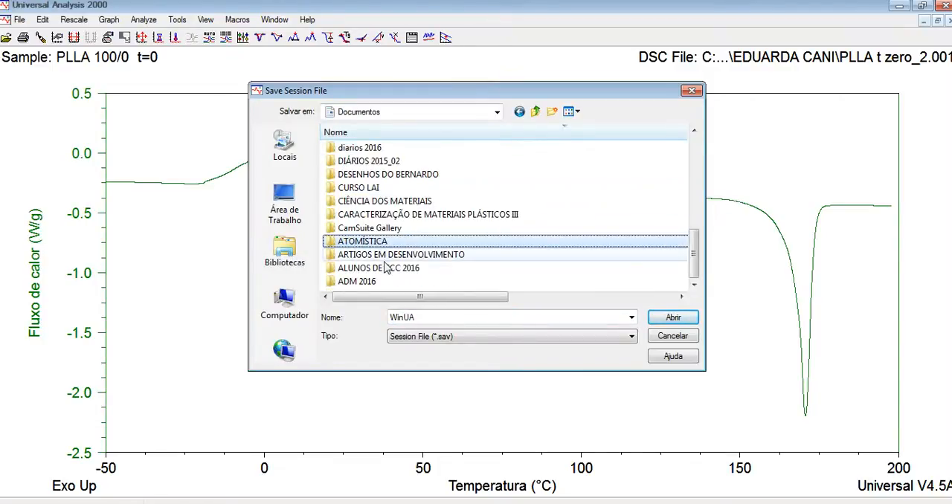
key(Down)
key(Down)
key(Return)
key(e)
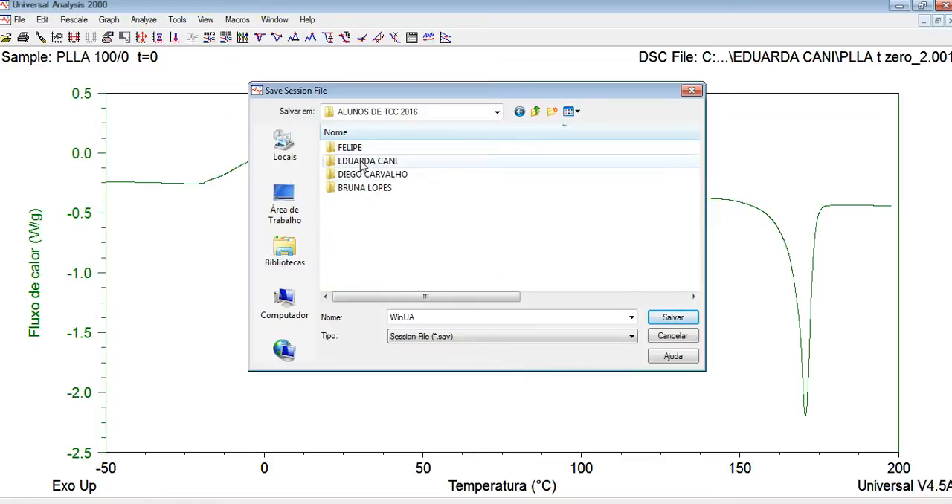
key(Return)
Name the session file "PLLA t zero 1 ag" and save it in the student's folder
double_click(470, 314)
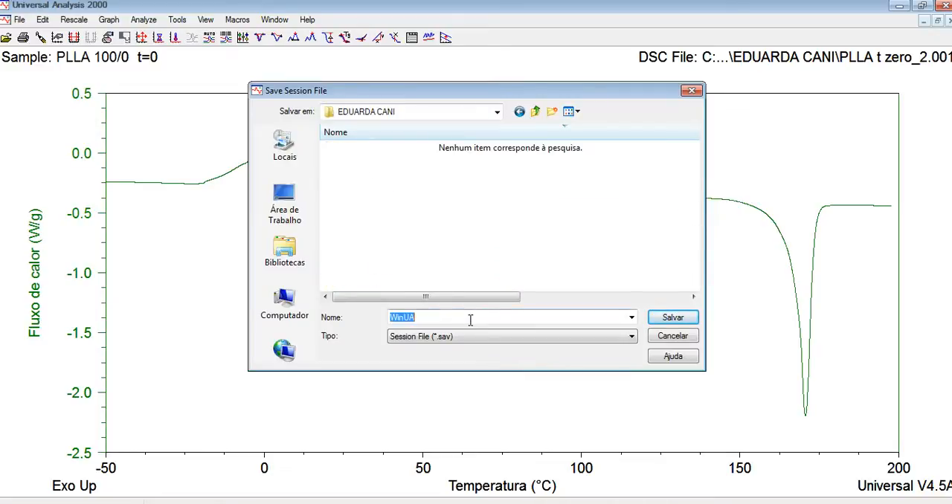
text(PLLA)
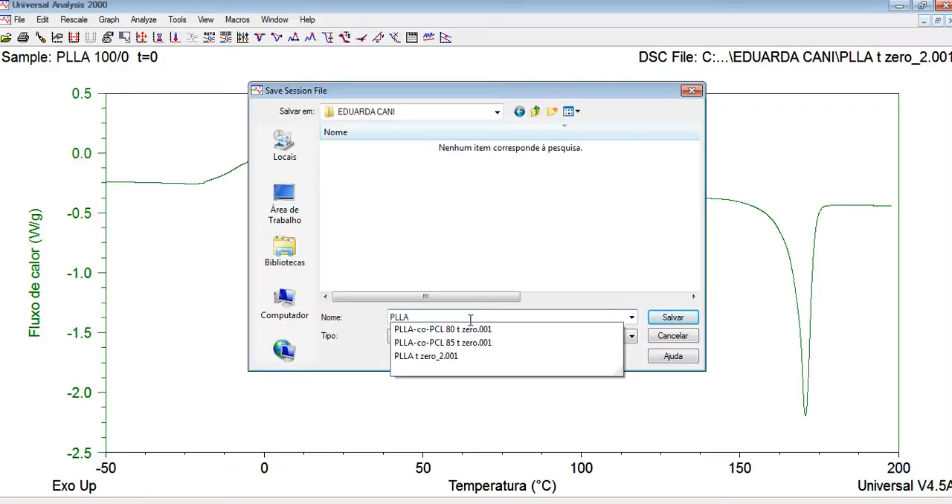
text( t)
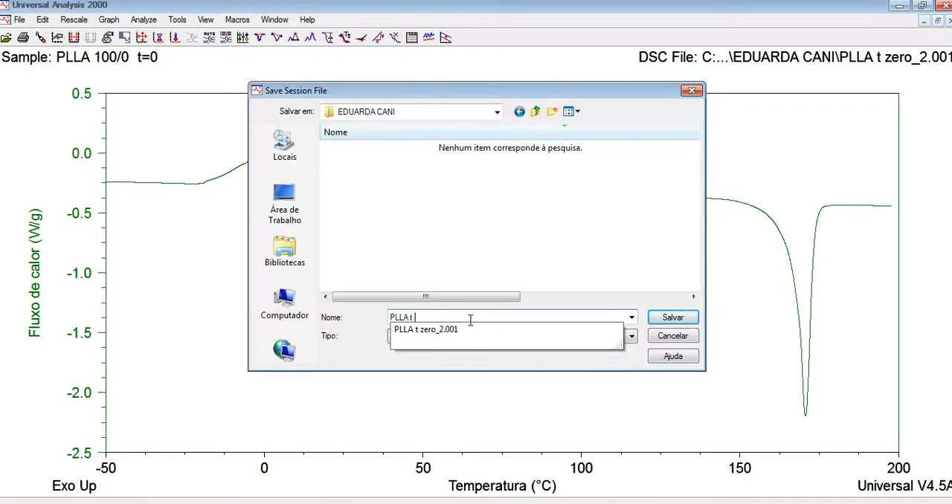
text( zero 1)
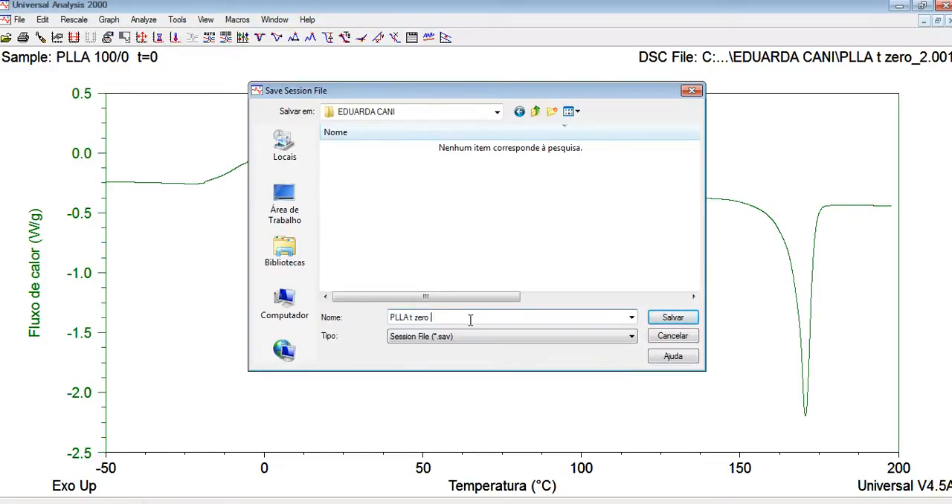
text( ag)
key(ctrl+a)
key(Return)
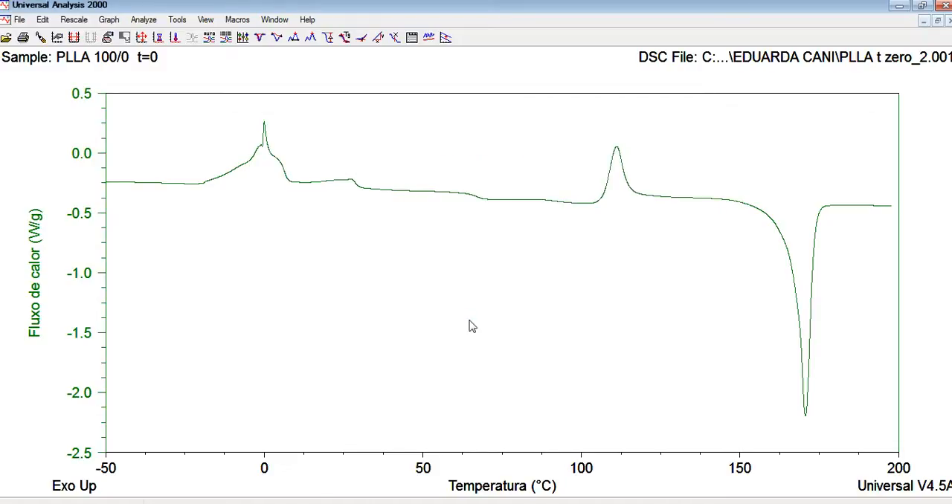